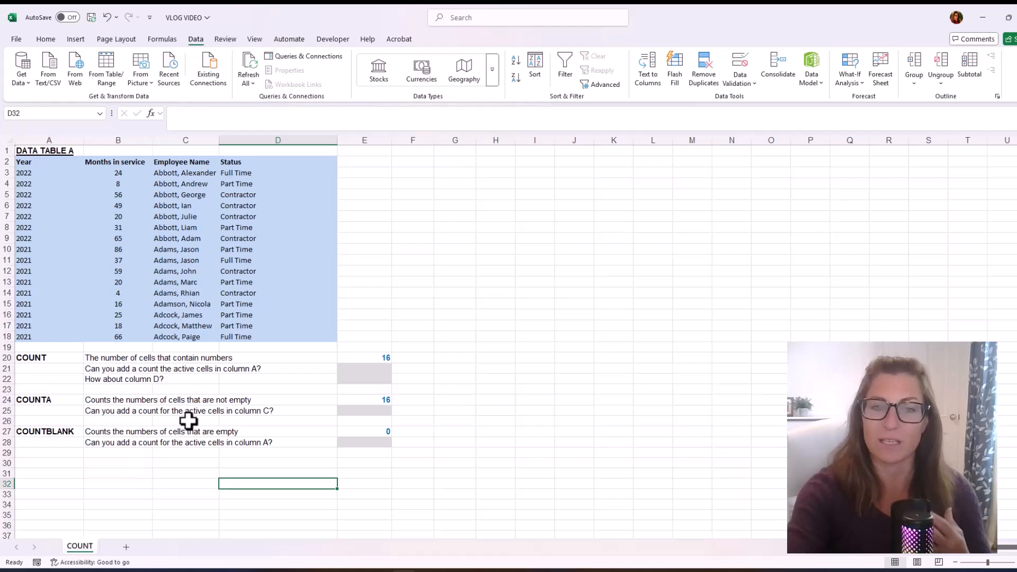
Step: Examine the COUNT description in B20 and the example COUNT formula in E20
{"action": "left_click", "coordinate": [99, 357]}
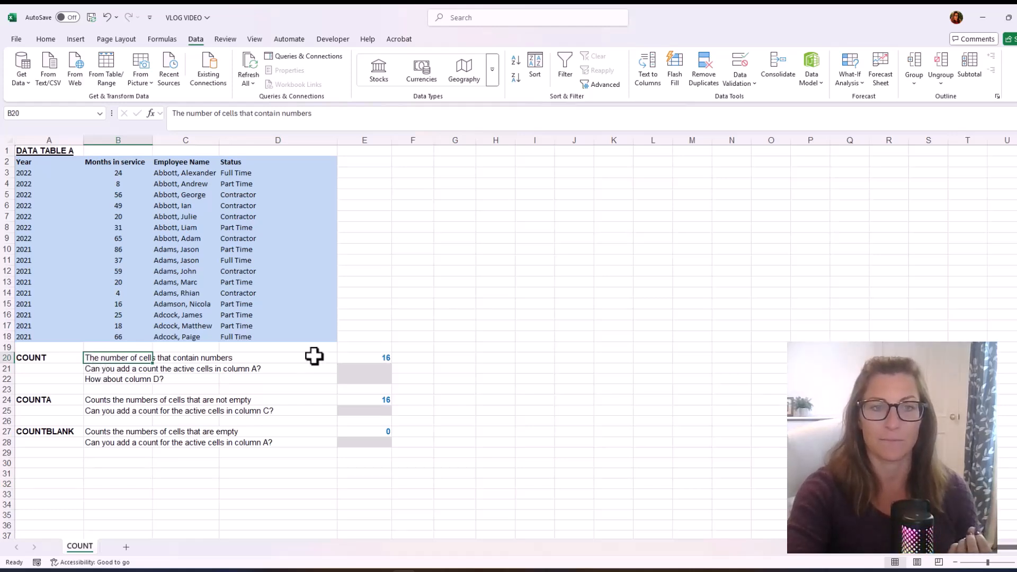
{"action": "left_click", "coordinate": [376, 359]}
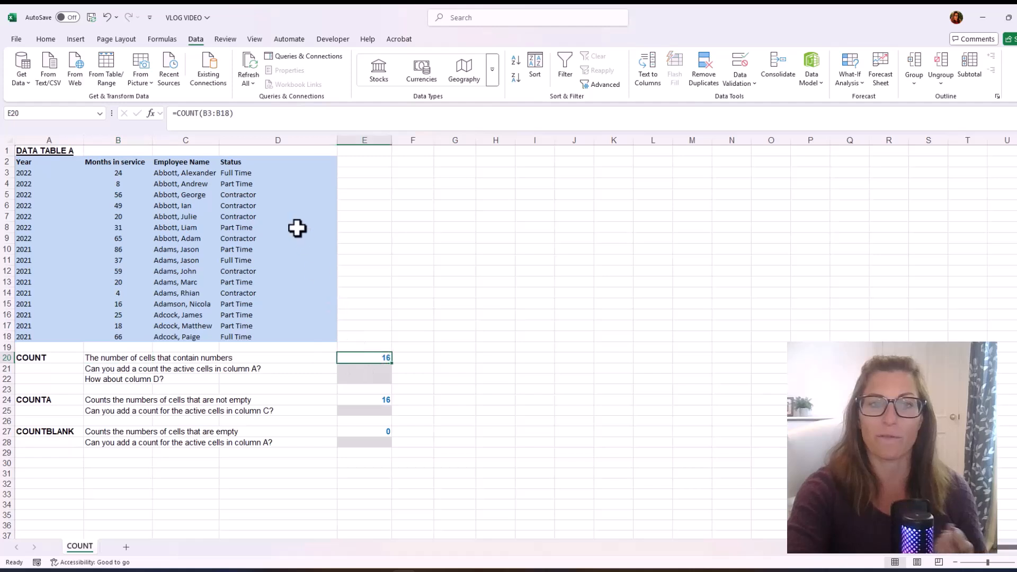
{"action": "left_click_drag", "start_coordinate": [175, 113], "coordinate": [255, 110]}
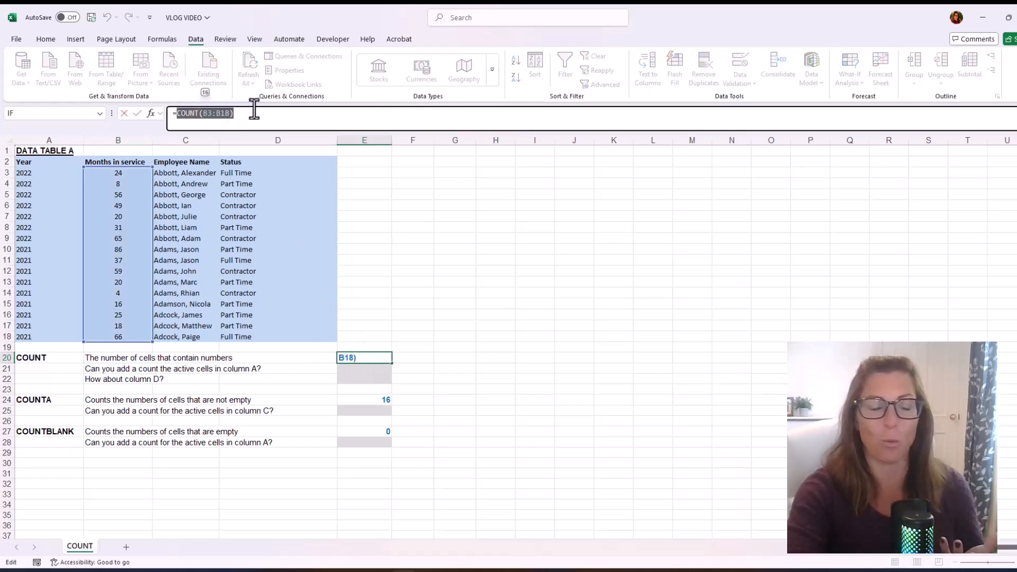
{"action": "key", "text": "Escape"}
Step: Enter the formula =COUNT(A3:A18) in E21 to count the numeric cells in the Year column
{"action": "left_click", "coordinate": [356, 367]}
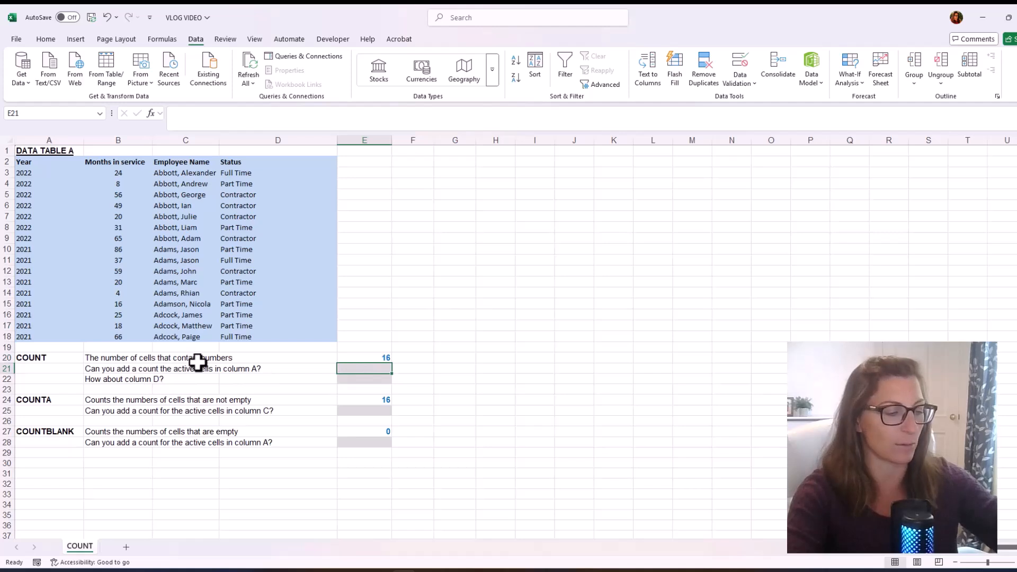
{"action": "type", "text": "=count"}
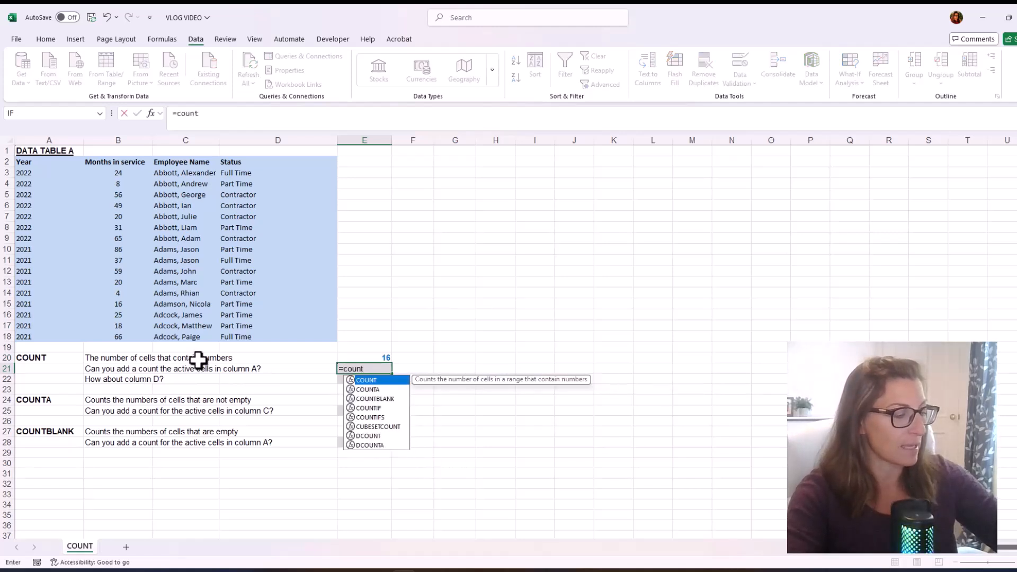
{"action": "type", "text": "("}
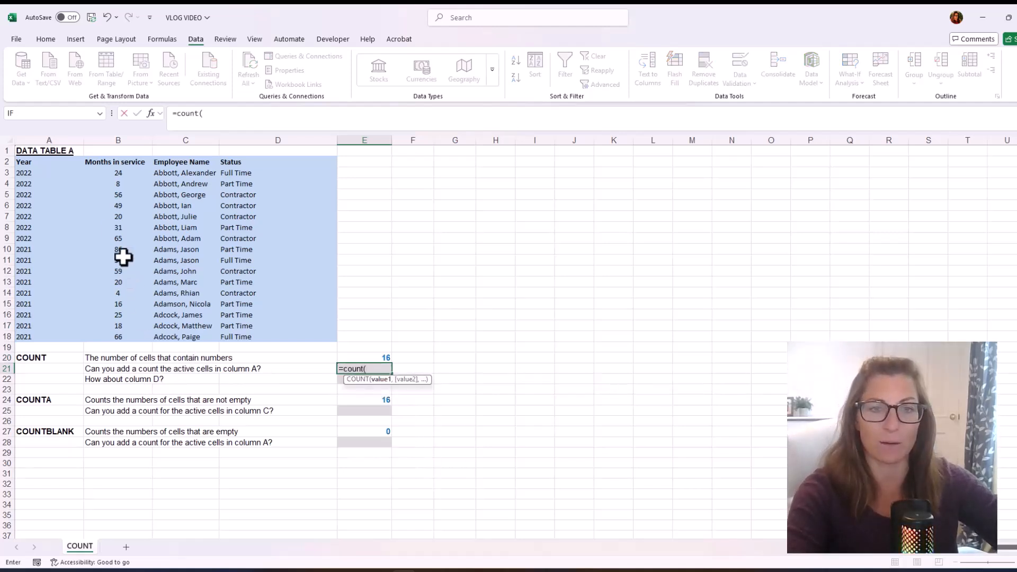
{"action": "left_click_drag", "start_coordinate": [38, 171], "coordinate": [30, 336]}
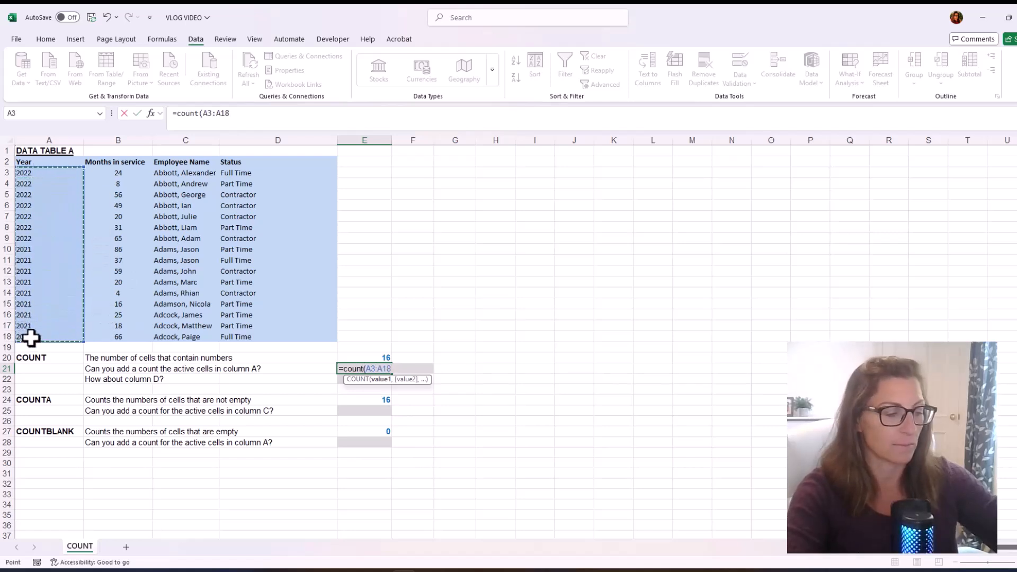
{"action": "type", "text": ")"}
{"action": "key", "text": "Return"}
{"action": "left_click", "coordinate": [377, 371]}
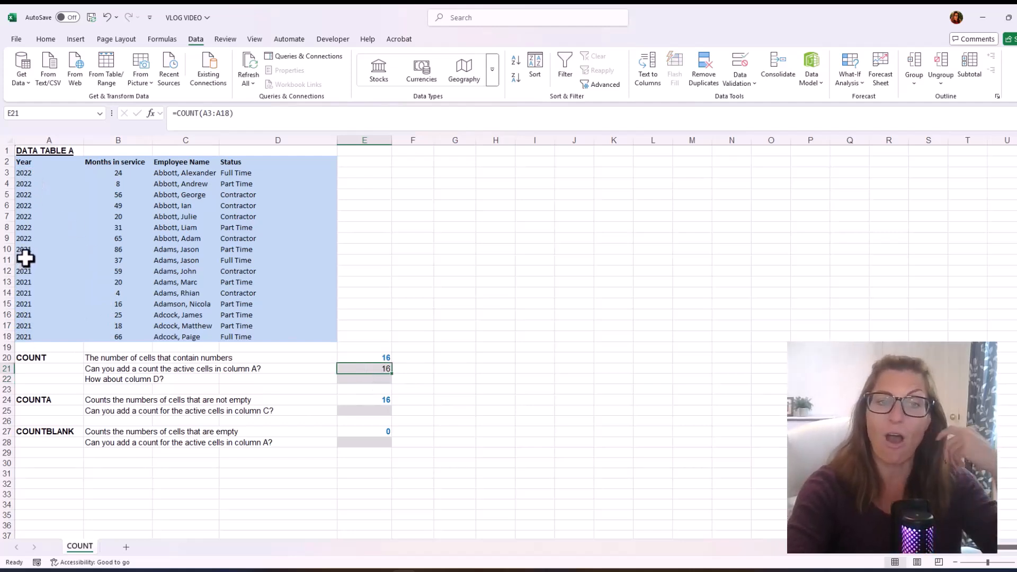
Step: Clear the year values in A8:A12 and check the column A count in E21
{"action": "left_click_drag", "start_coordinate": [32, 228], "coordinate": [31, 270]}
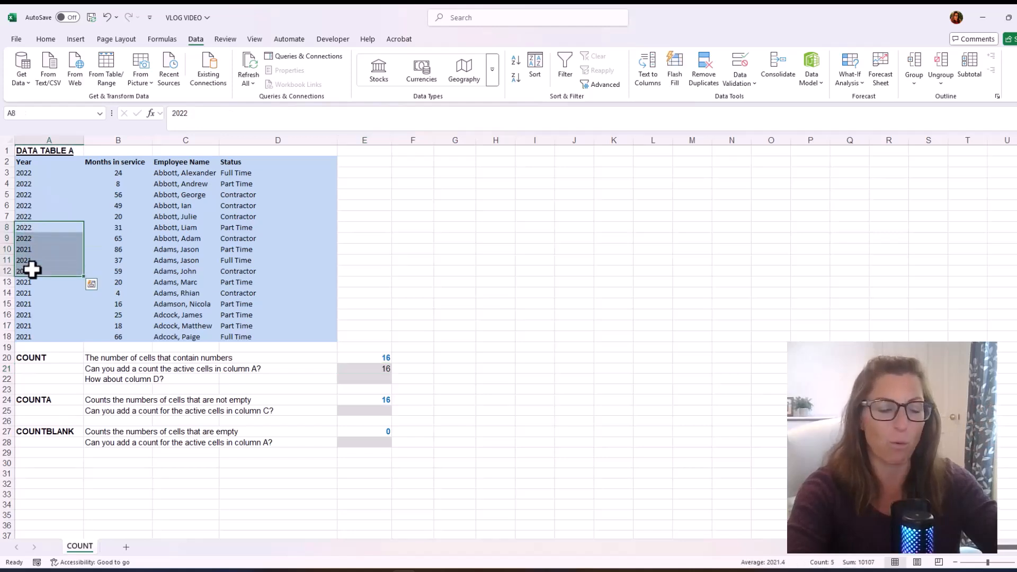
{"action": "key", "text": "Delete"}
{"action": "left_click", "coordinate": [339, 313]}
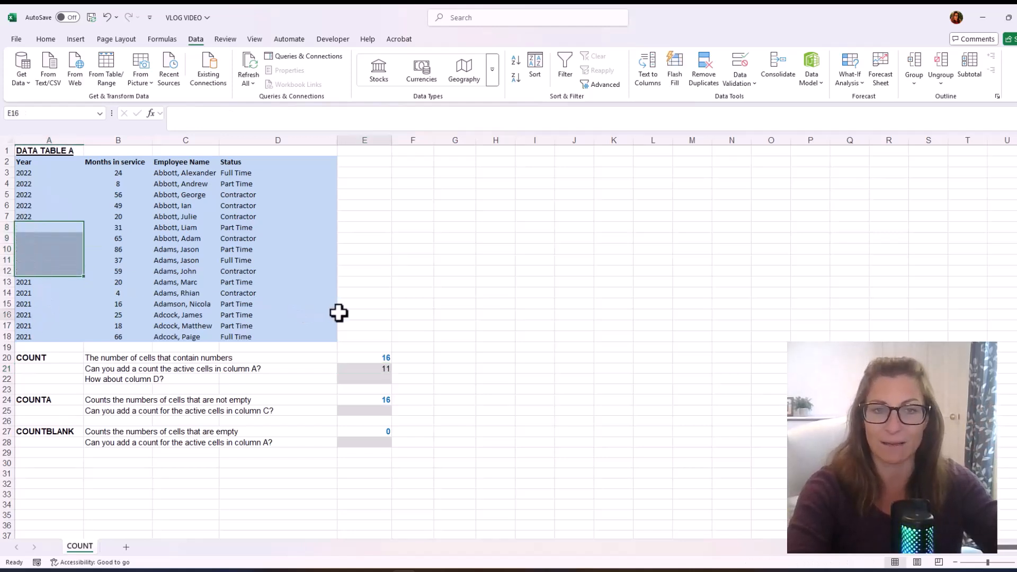
{"action": "left_click", "coordinate": [370, 372]}
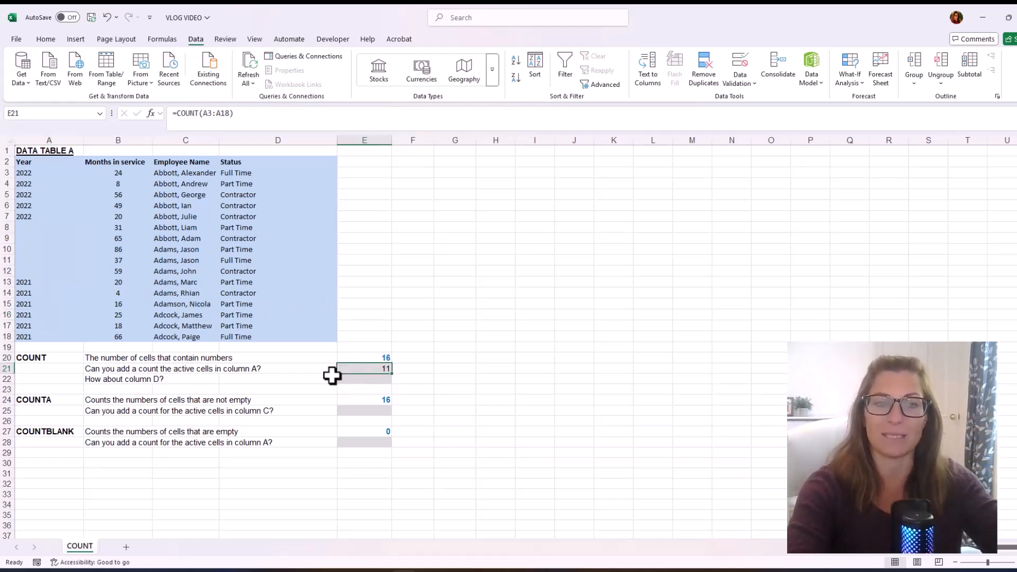
Step: Enter the formula =COUNT(D3:D18) in E22 to count the numeric cells in the Status column
{"action": "left_click", "coordinate": [353, 377]}
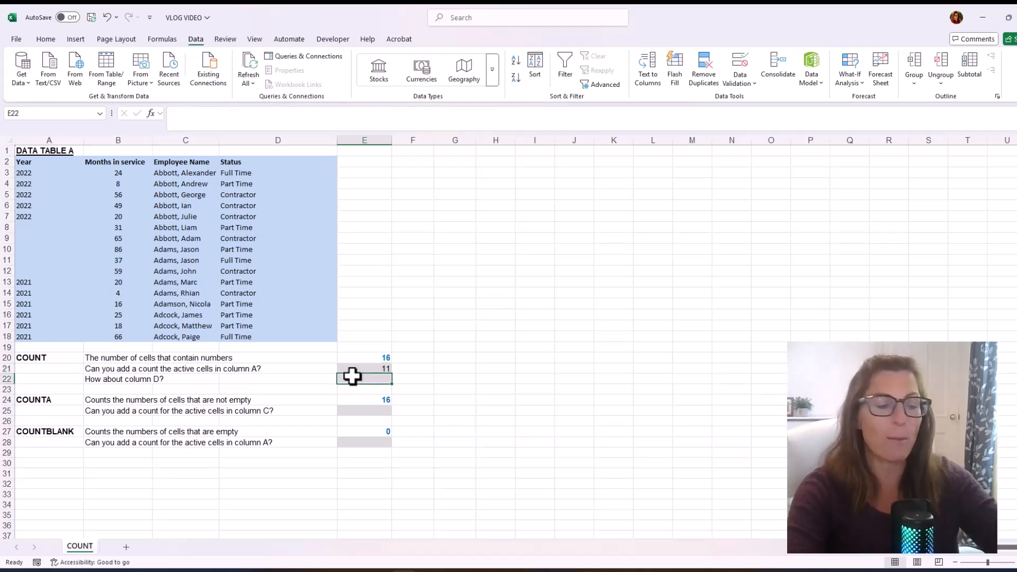
{"action": "type", "text": "=coun"}
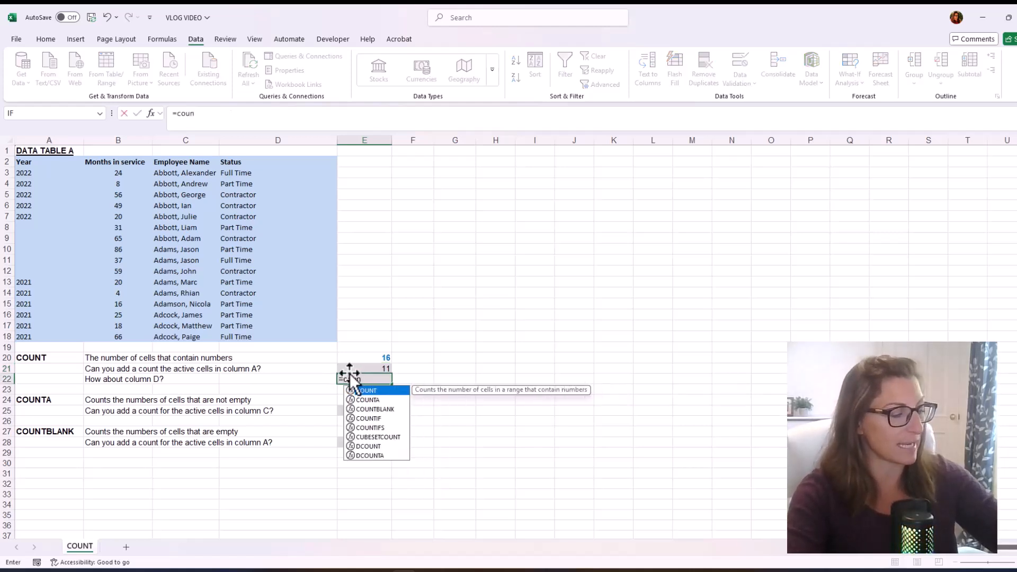
{"action": "type", "text": "t("}
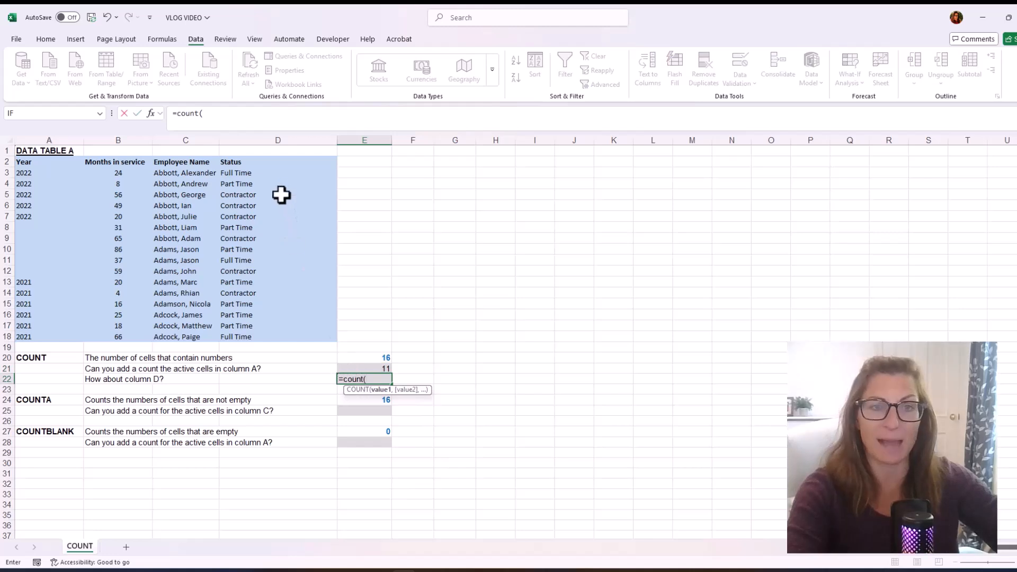
{"action": "left_click_drag", "start_coordinate": [275, 171], "coordinate": [259, 333]}
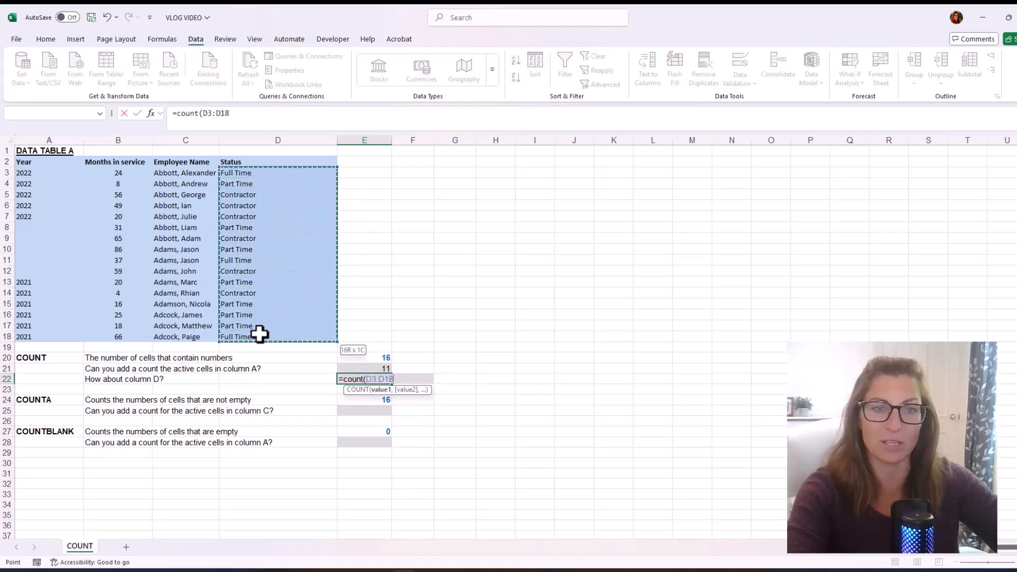
{"action": "type", "text": ")"}
{"action": "key", "text": "Return"}
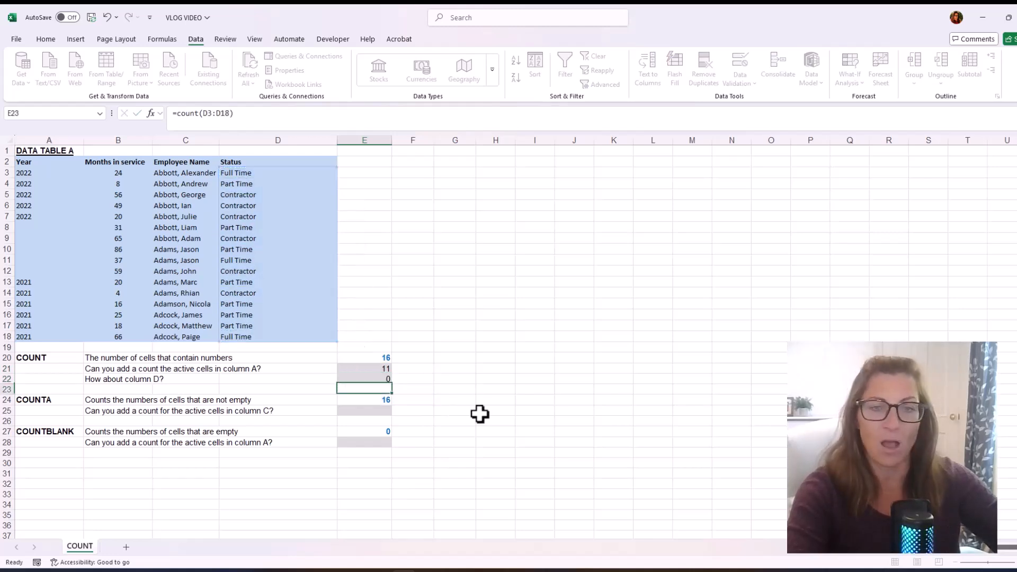
{"action": "left_click", "coordinate": [364, 378]}
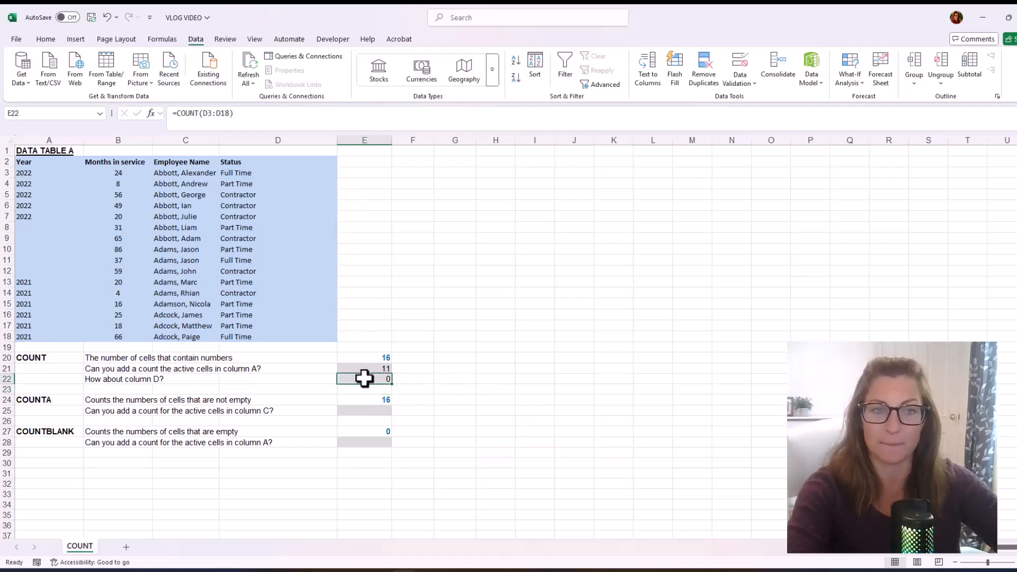
Step: Replace the status in D3 with the number 1 and check the column D count in E22
{"action": "left_click", "coordinate": [109, 359]}
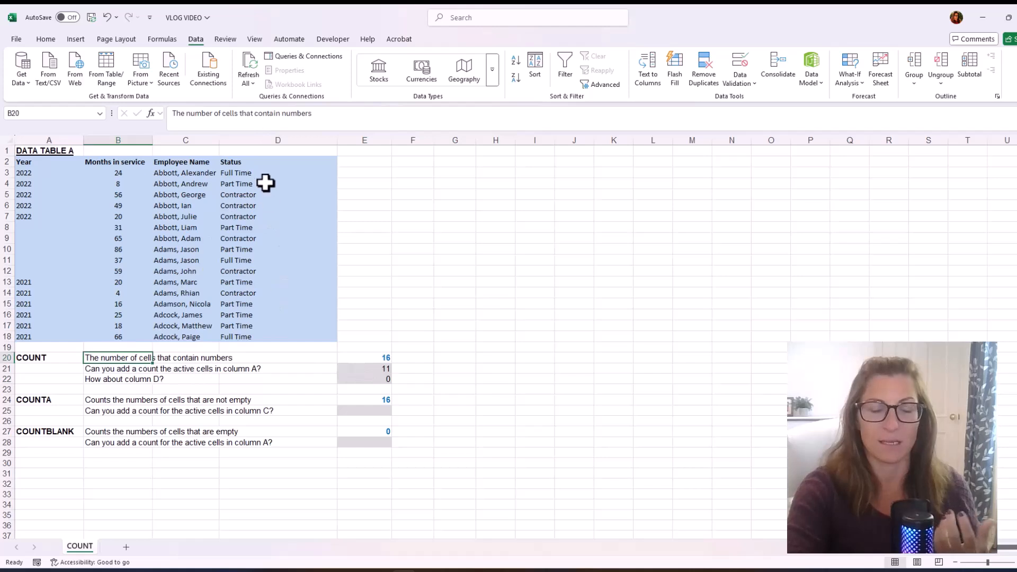
{"action": "left_click_drag", "start_coordinate": [268, 170], "coordinate": [284, 337]}
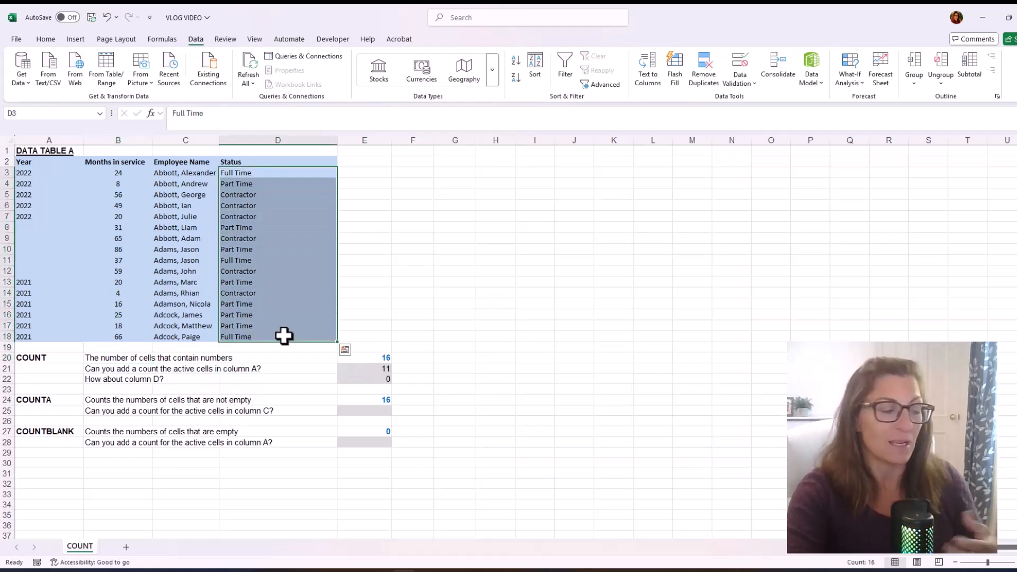
{"action": "type", "text": "1"}
{"action": "left_click", "coordinate": [369, 379]}
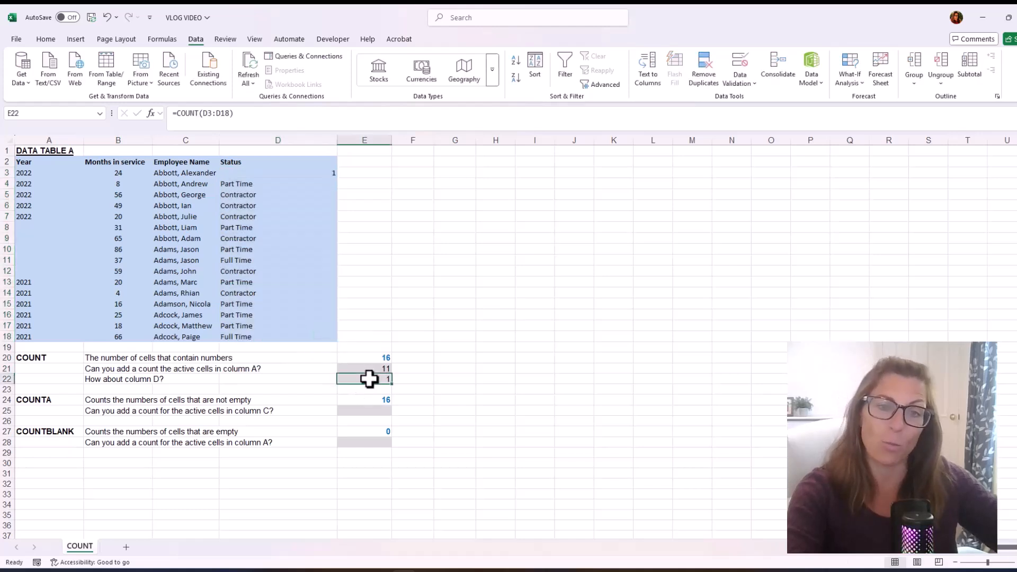
{"action": "left_click", "coordinate": [274, 173]}
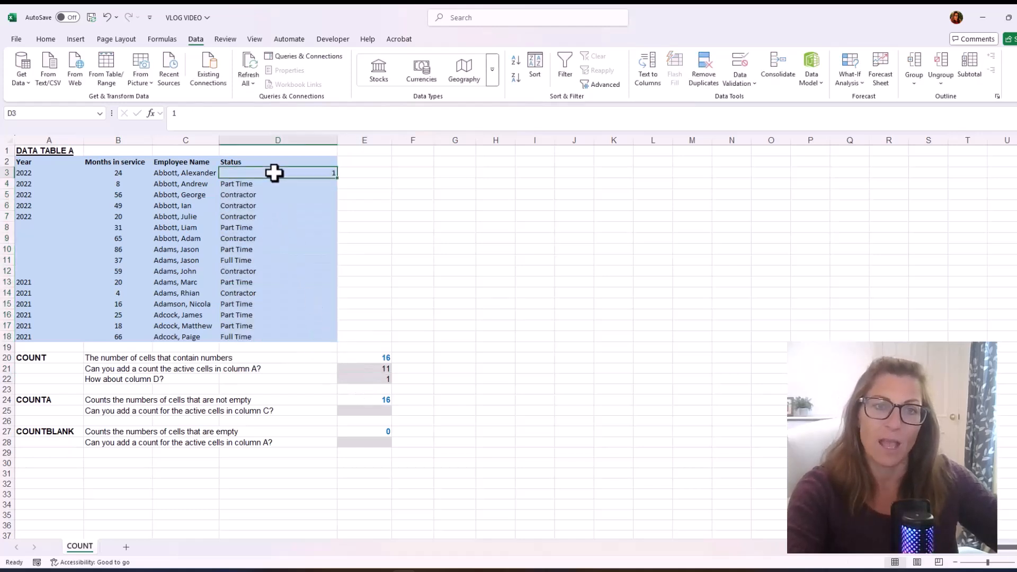
Step: Overwrite the statuses in D8 with 5 and D9 with 6, and review the count in E22 against D3:D18
{"action": "left_click", "coordinate": [253, 226]}
{"action": "type", "text": "5"}
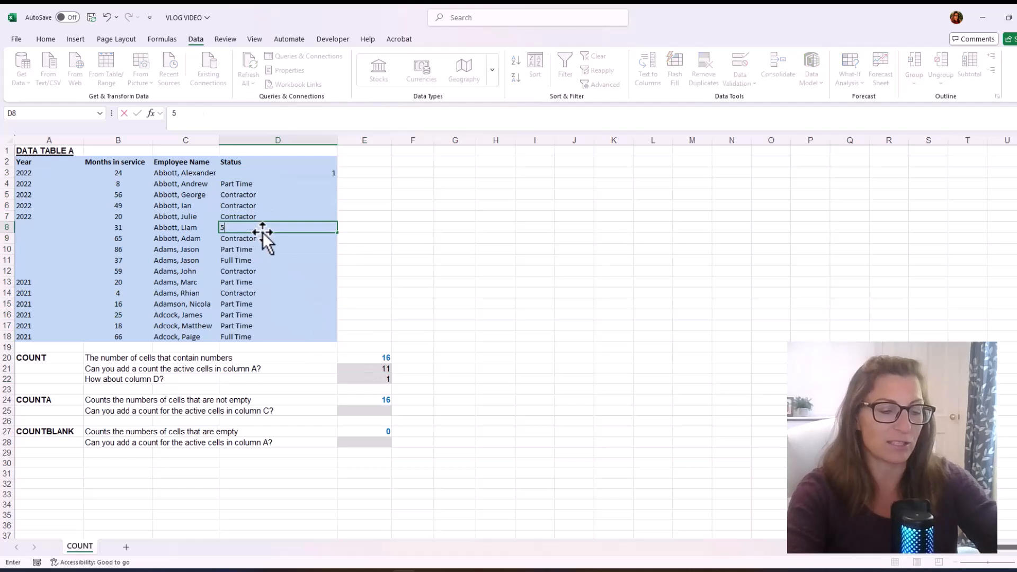
{"action": "key", "text": "Return"}
{"action": "type", "text": "6"}
{"action": "key", "text": "Return"}
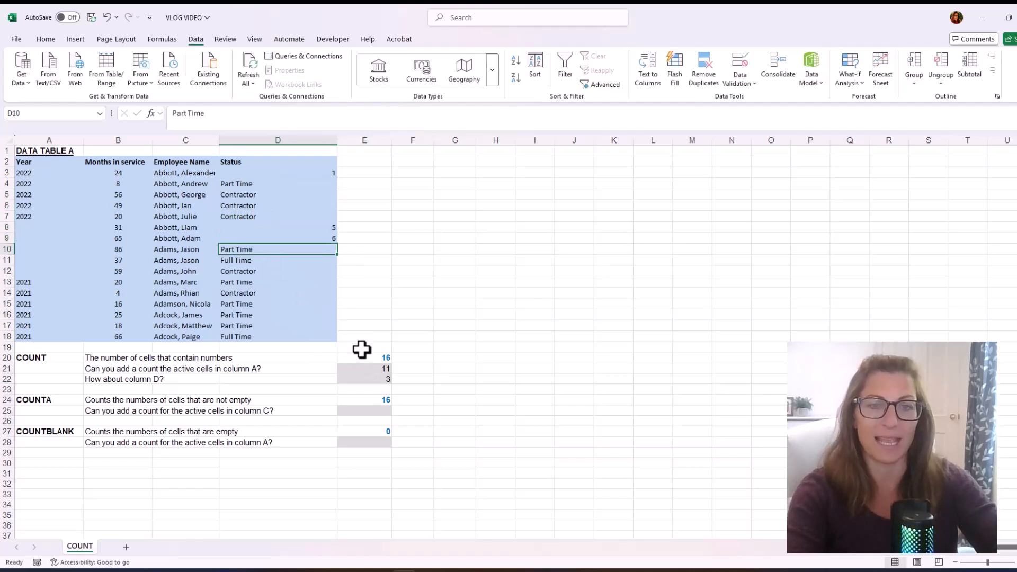
{"action": "left_click", "coordinate": [360, 377]}
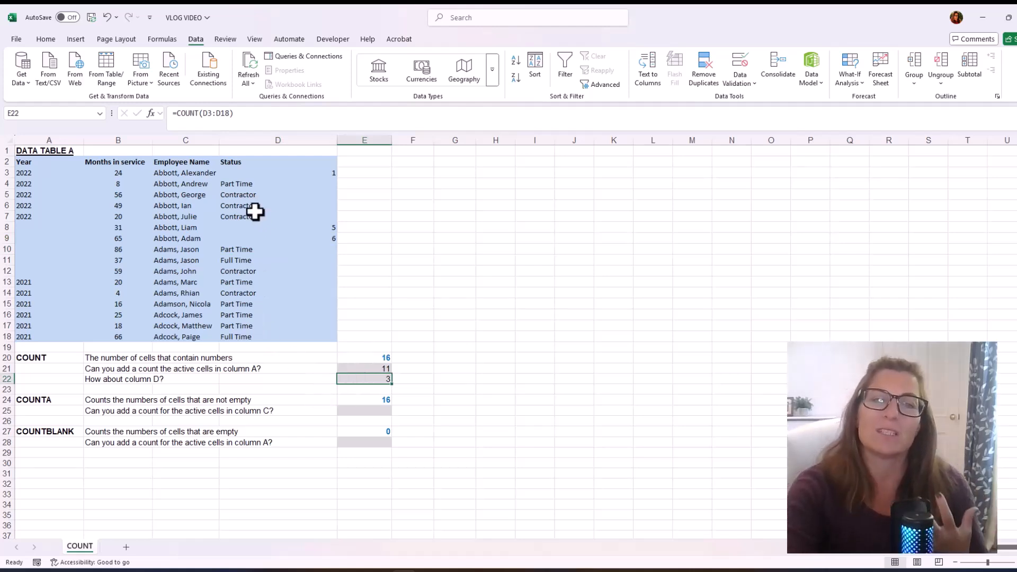
{"action": "left_click_drag", "start_coordinate": [270, 173], "coordinate": [273, 339]}
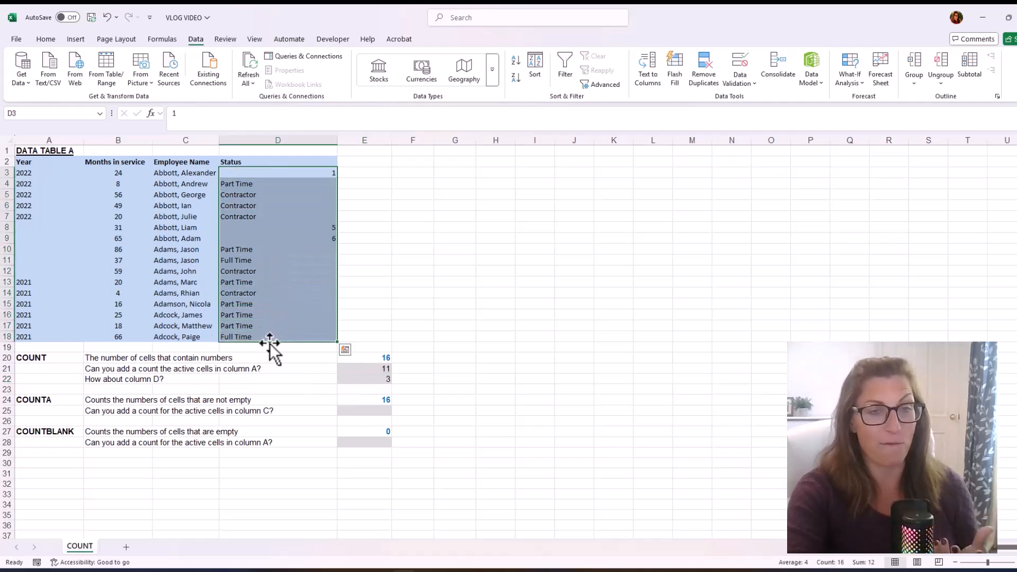
{"action": "left_click", "coordinate": [482, 387]}
Step: Enter the formula =COUNTA(C3:C18) in E25 to count the non-empty cells in the Employee Name column
{"action": "left_click", "coordinate": [96, 398]}
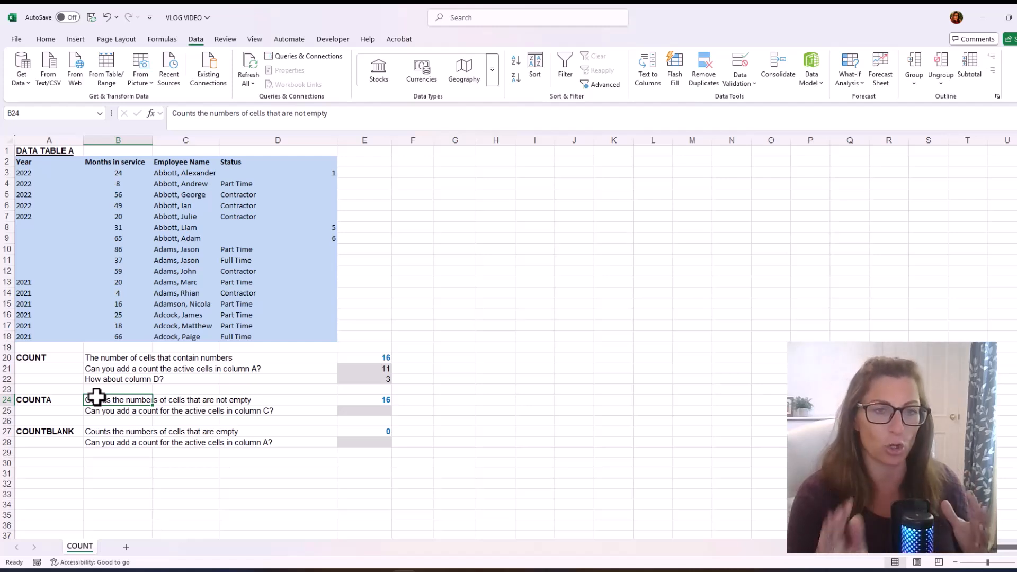
{"action": "left_click", "coordinate": [98, 411]}
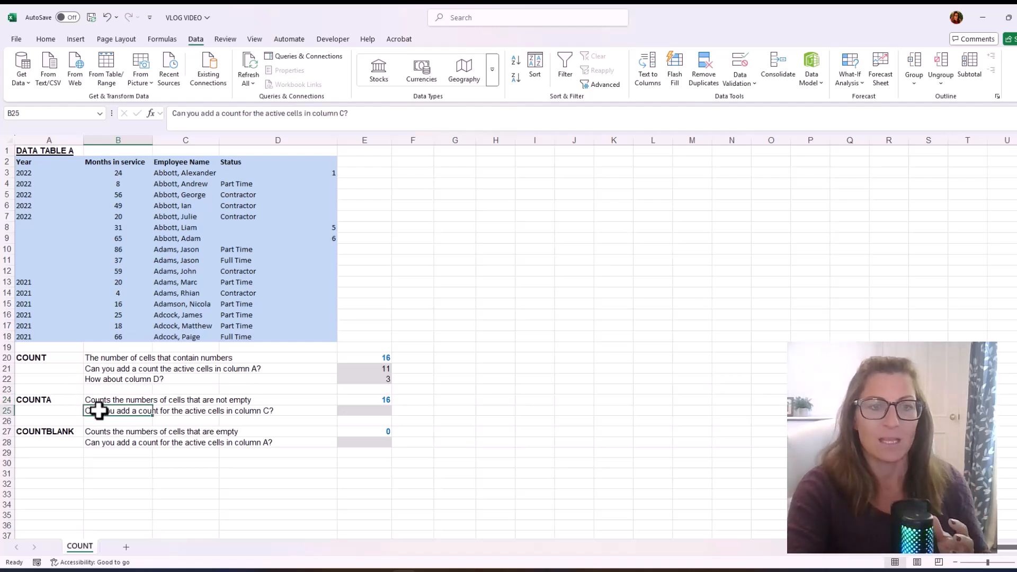
{"action": "left_click", "coordinate": [372, 411]}
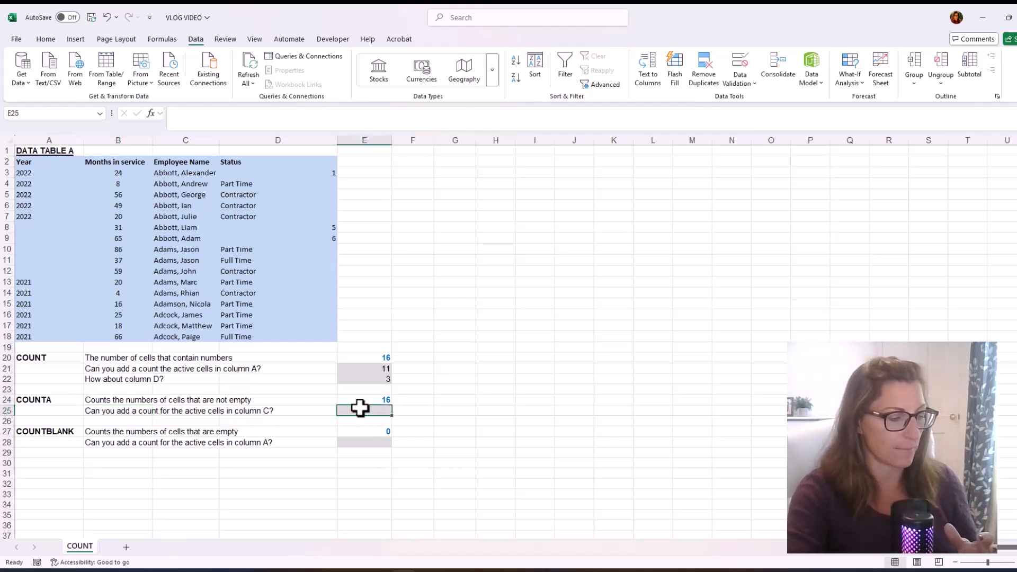
{"action": "type", "text": "=co"}
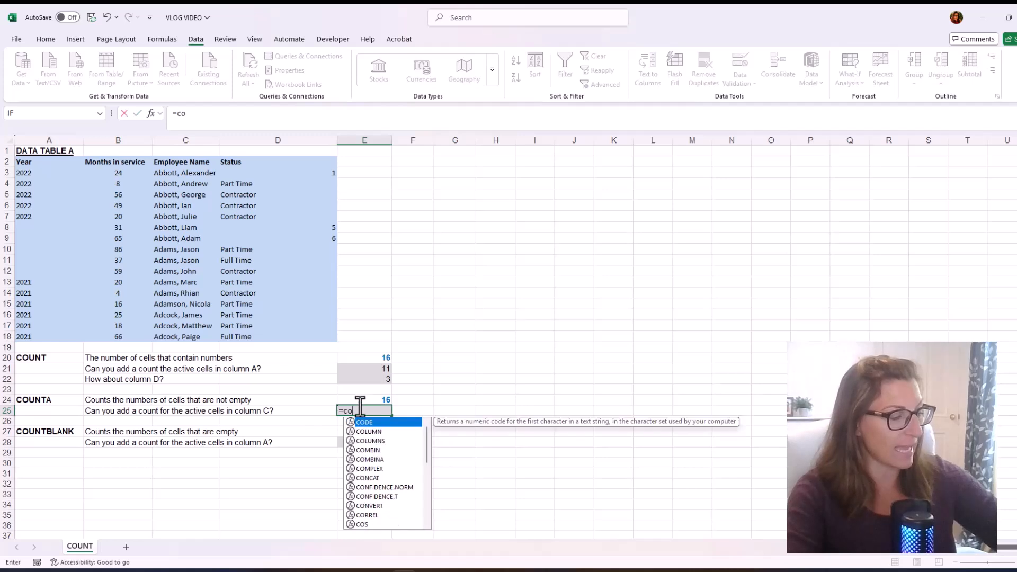
{"action": "type", "text": "unta("}
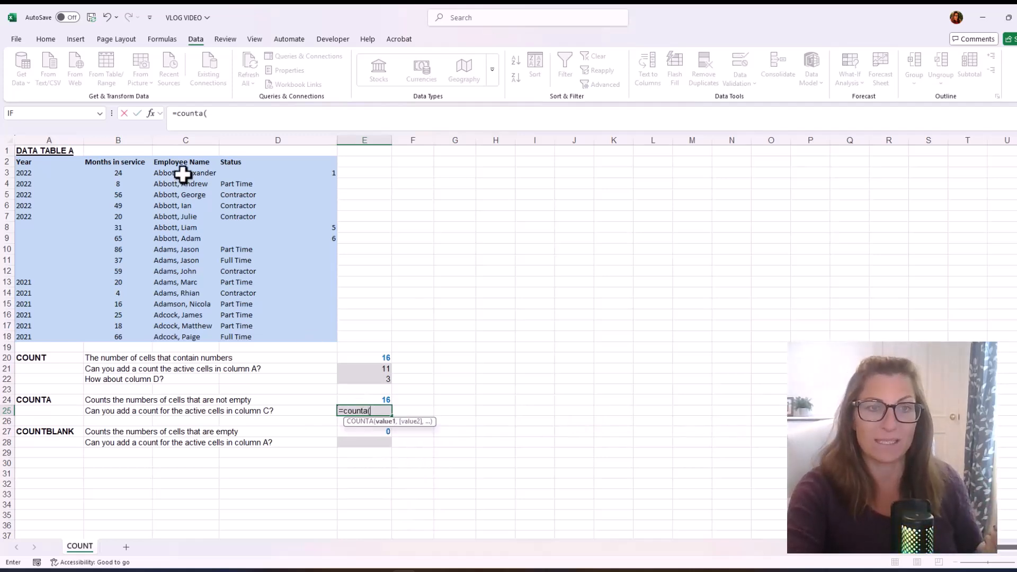
{"action": "left_click_drag", "start_coordinate": [182, 173], "coordinate": [166, 335]}
{"action": "key", "text": "ctrl+Return"}
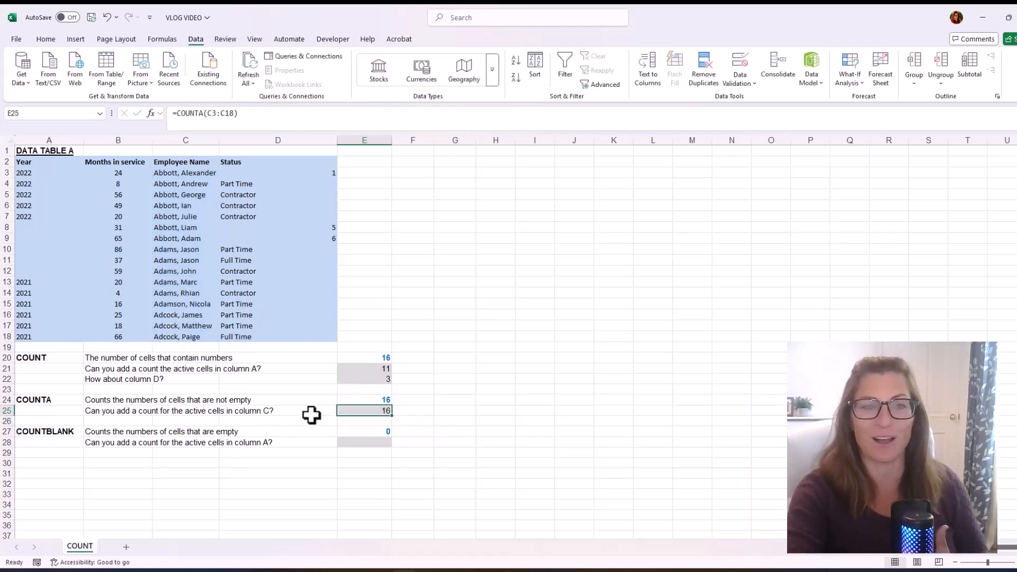
Step: Replace the employee name in C14 with the number 15
{"action": "left_click", "coordinate": [181, 290]}
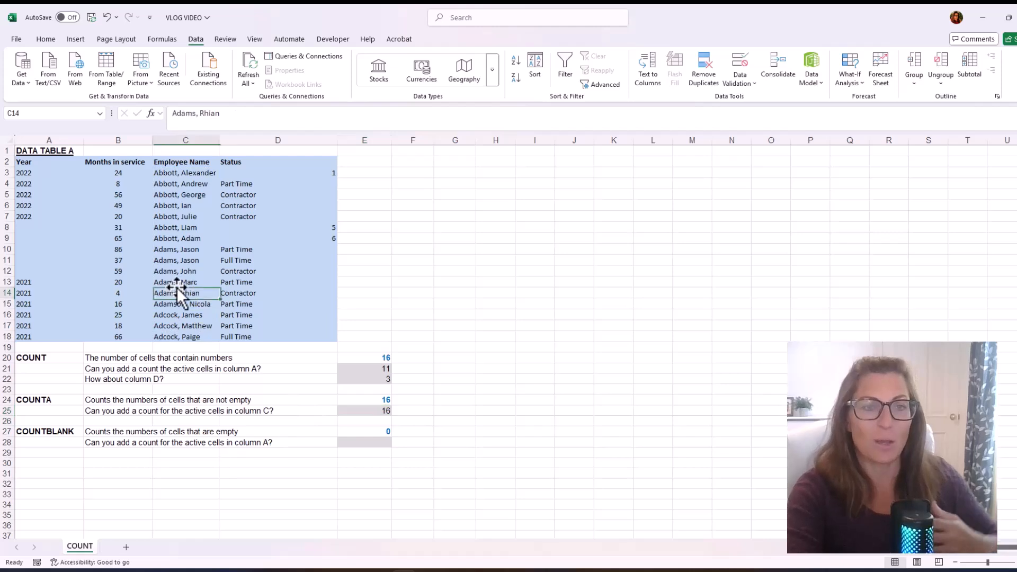
{"action": "type", "text": "15"}
{"action": "key", "text": "Return"}
Step: Overwrite the employee name in C7 with a space and the one in C8 with *, and review the range C3:C18
{"action": "left_click", "coordinate": [173, 219]}
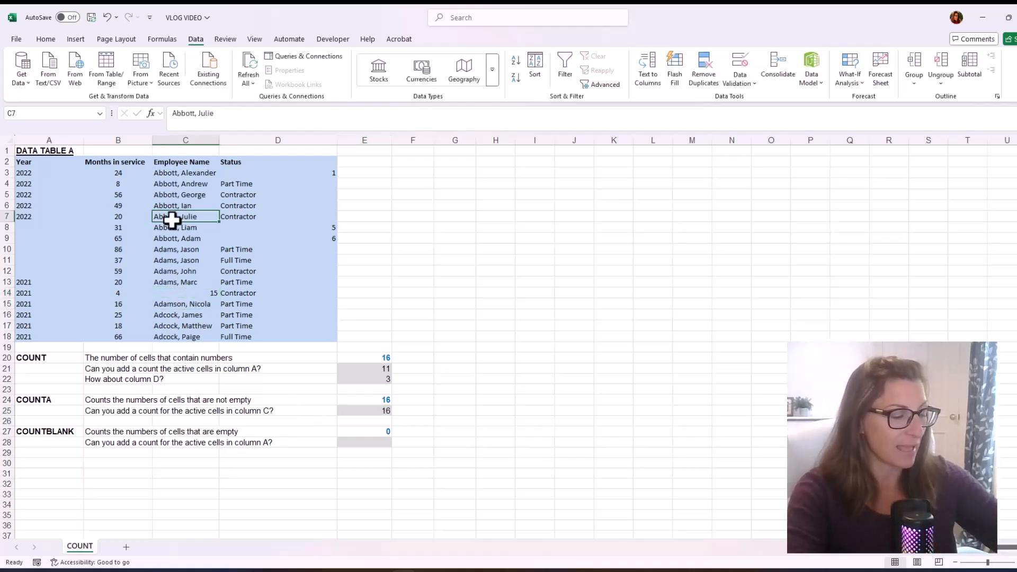
{"action": "key", "text": "BackSpace"}
{"action": "key", "text": "Return"}
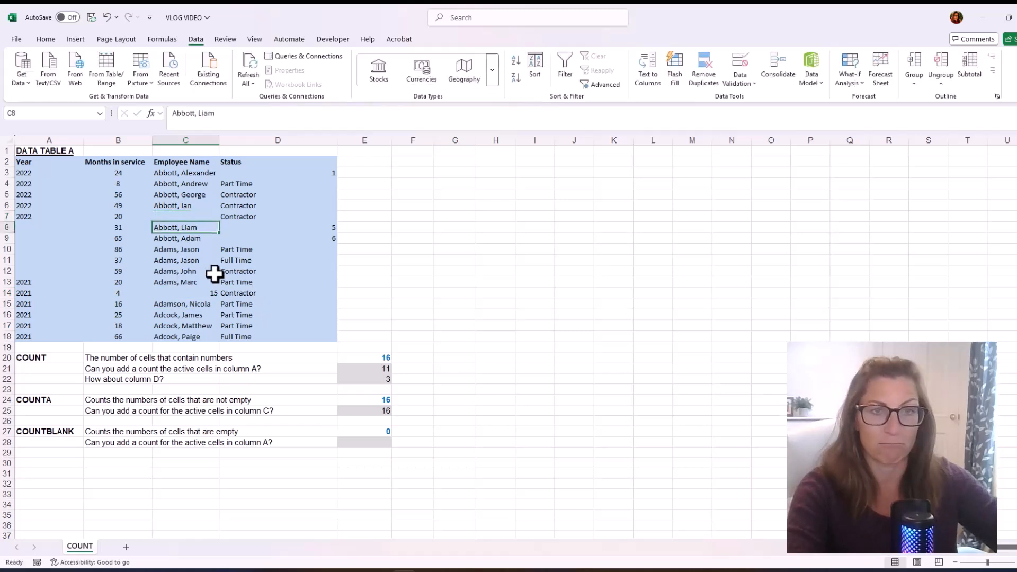
{"action": "type", "text": "8"}
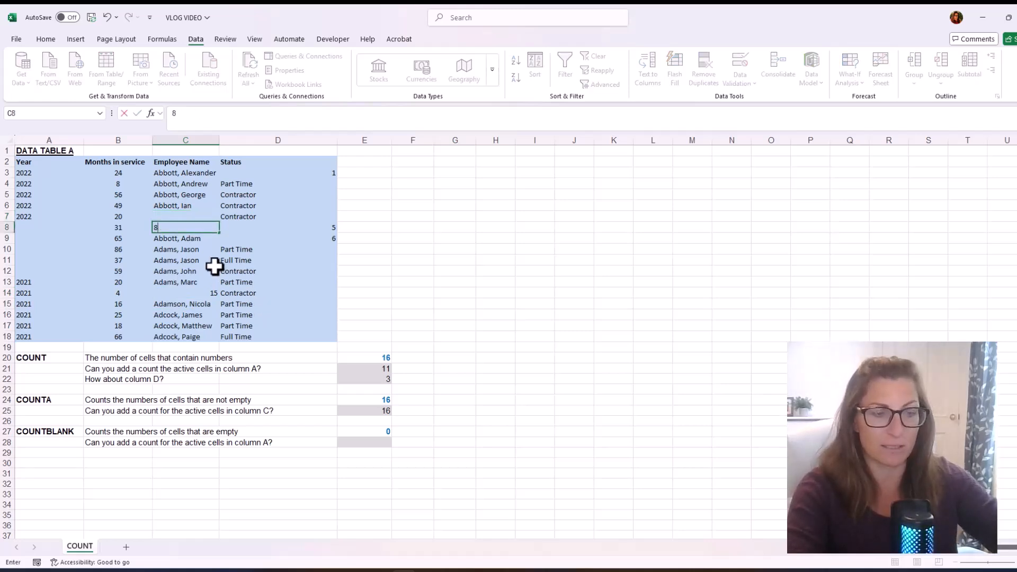
{"action": "key", "text": "Return"}
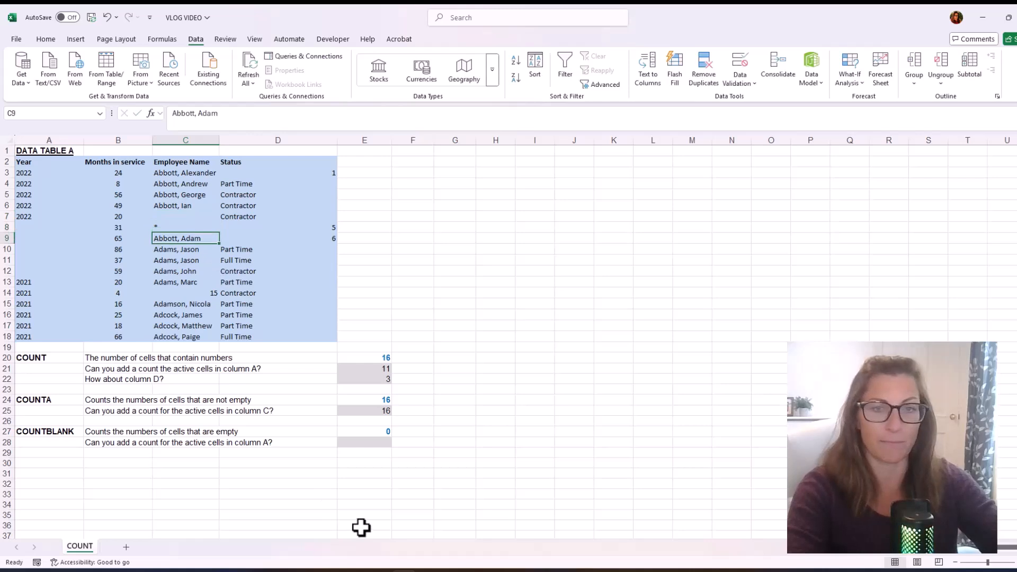
{"action": "left_click_drag", "start_coordinate": [171, 175], "coordinate": [157, 336]}
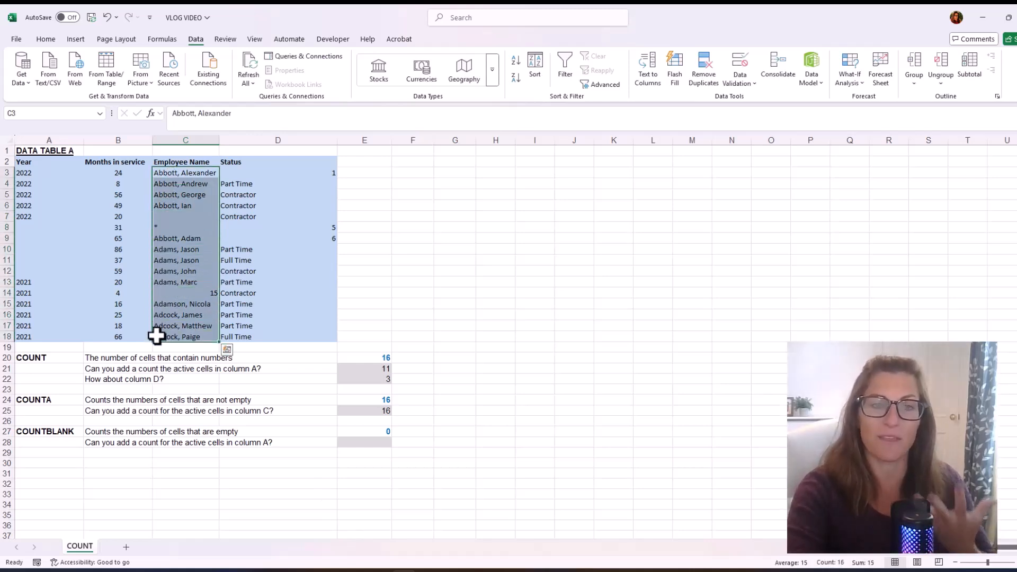
Step: Clear the employee name in C10 and check the COUNTA result in E25
{"action": "left_click", "coordinate": [172, 250]}
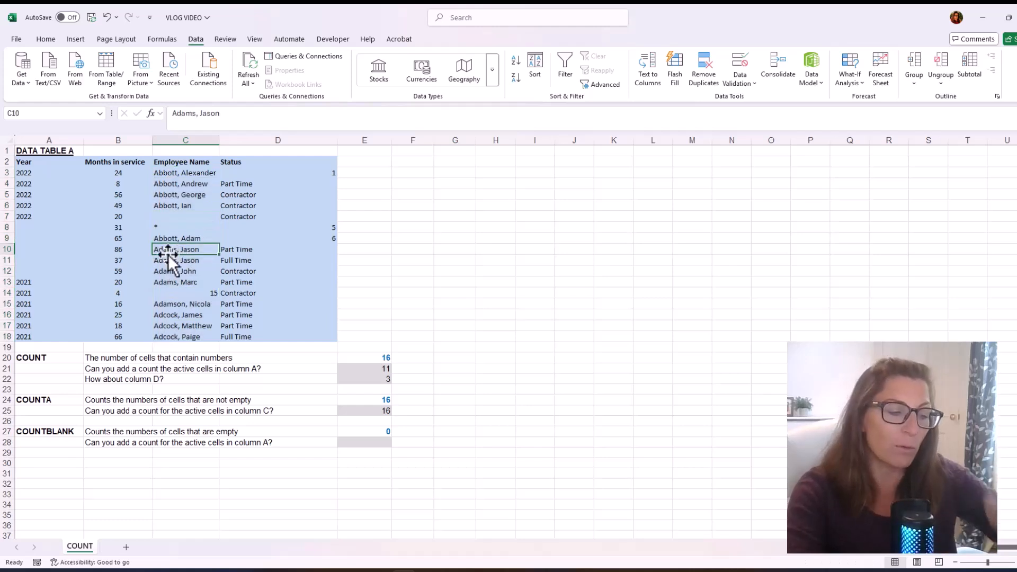
{"action": "key", "text": "Delete"}
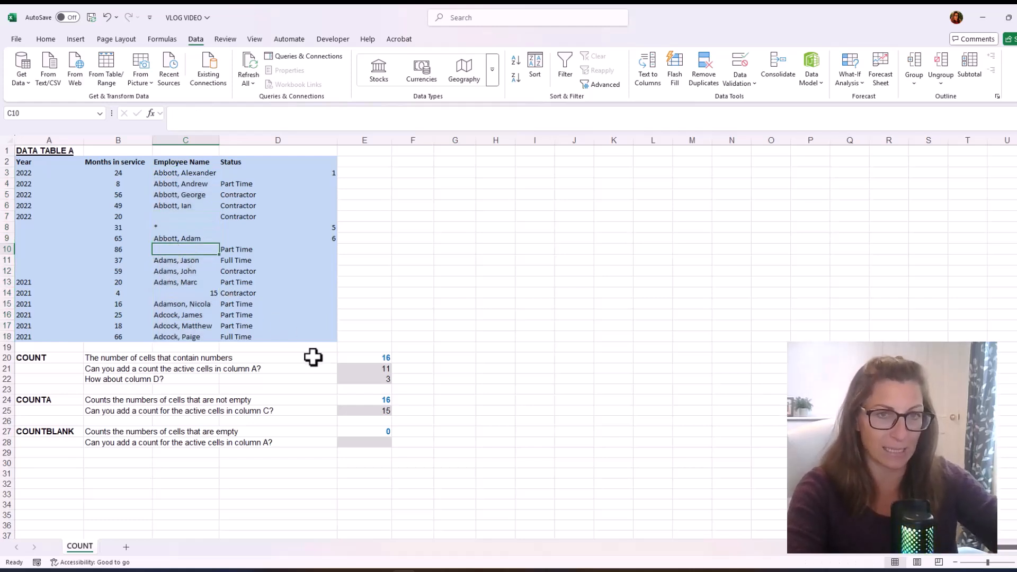
{"action": "left_click", "coordinate": [359, 411]}
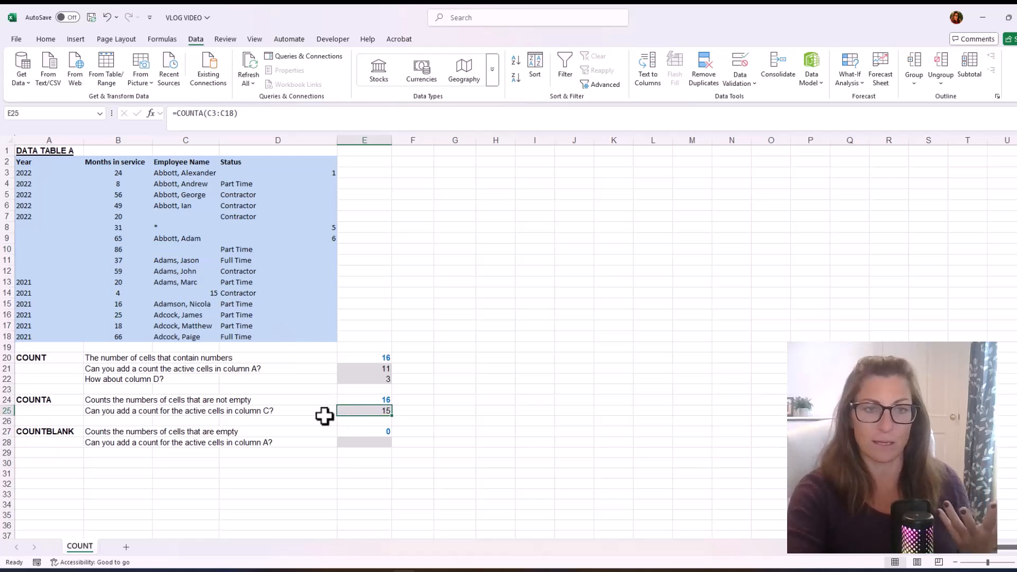
Step: Review the COUNTA and COUNTBLANK descriptions and examine the example COUNTBLANK formula in E27
{"action": "left_click", "coordinate": [93, 403]}
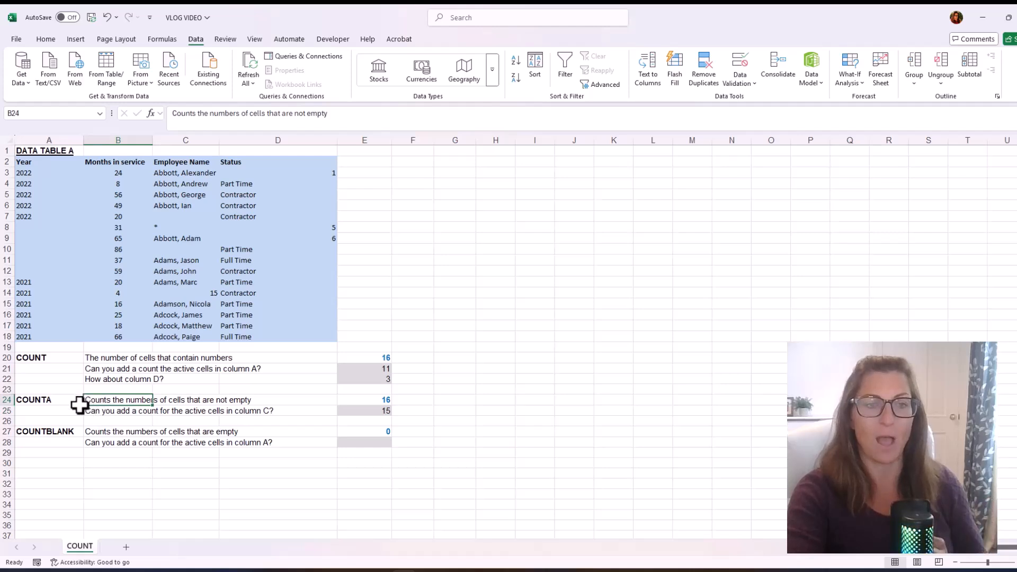
{"action": "left_click", "coordinate": [106, 431]}
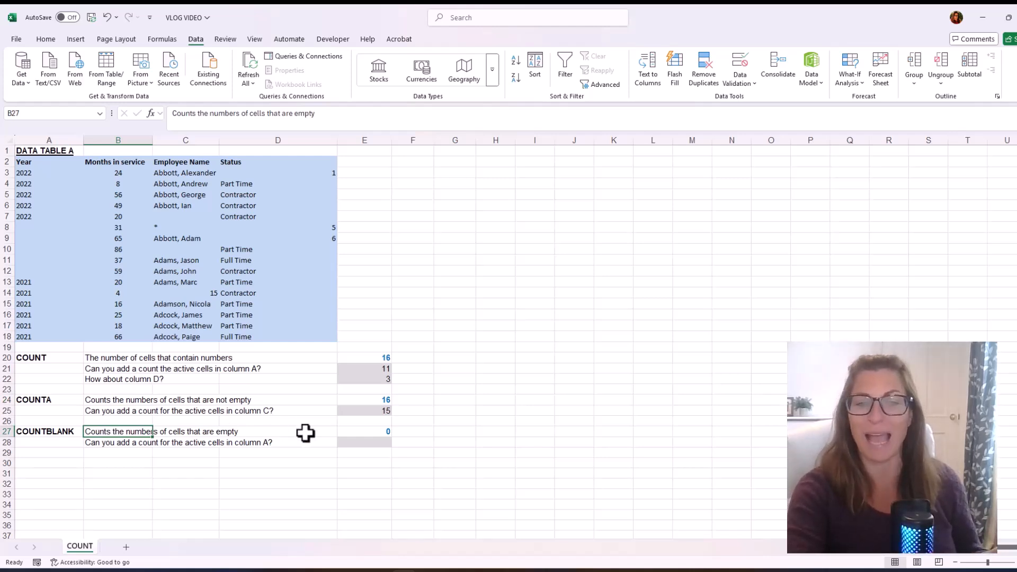
{"action": "left_click", "coordinate": [349, 430]}
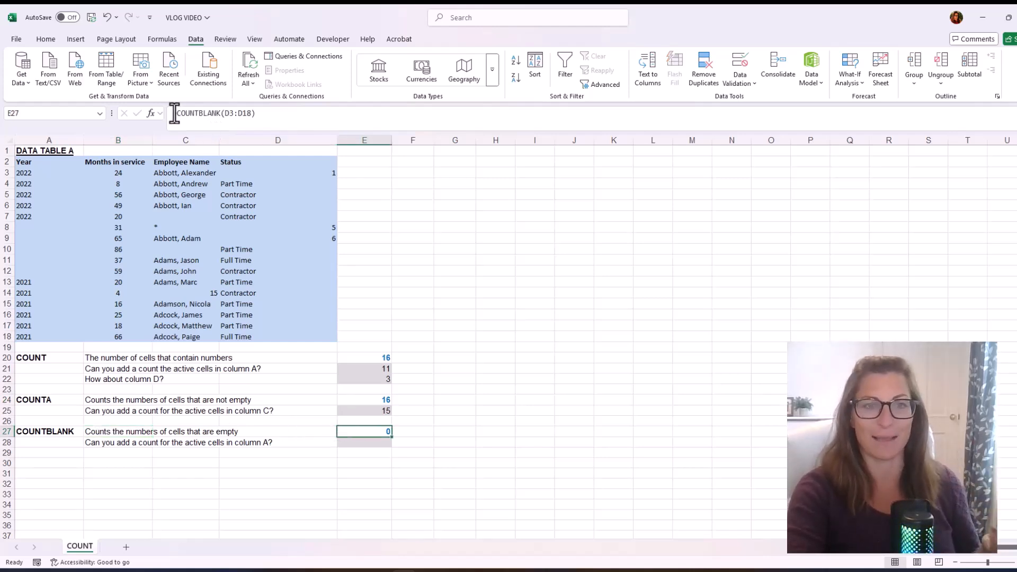
{"action": "left_click_drag", "start_coordinate": [173, 113], "coordinate": [263, 118]}
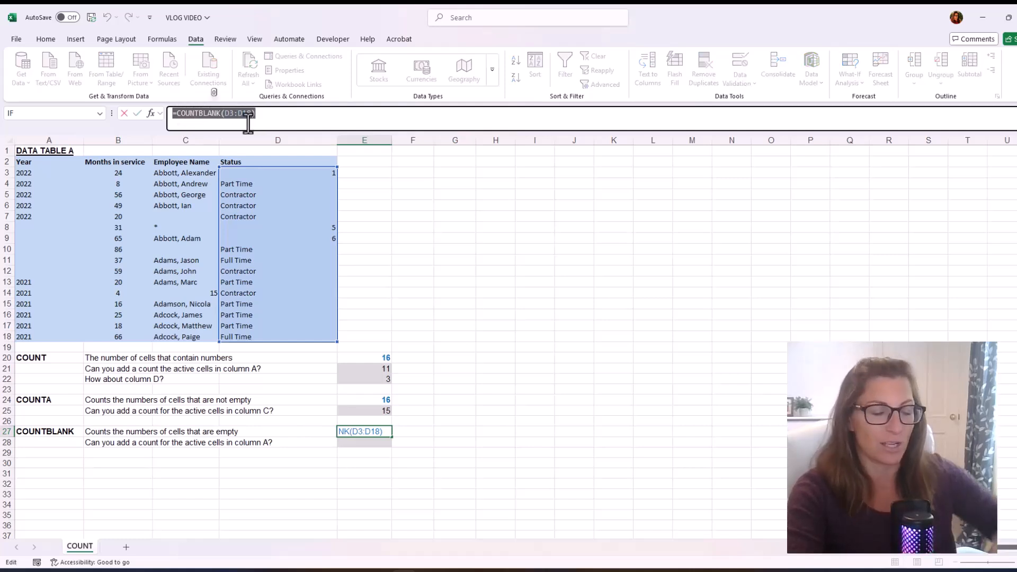
{"action": "key", "text": "Return"}
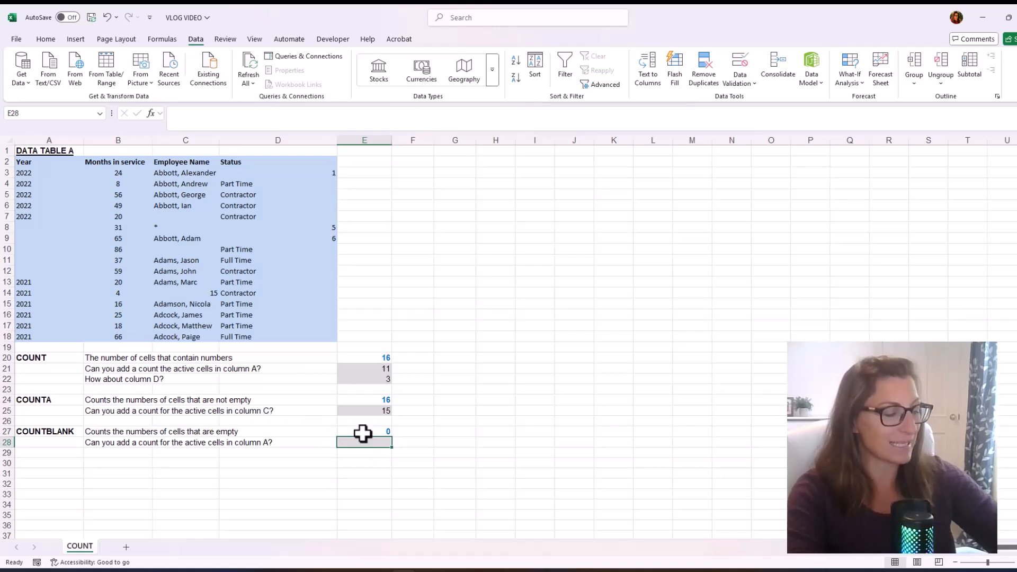
Step: Enter the formula =COUNTBLANK(A3:A18) in E28 and compare it with the empty cells in the Year column
{"action": "type", "text": "=countbla"}
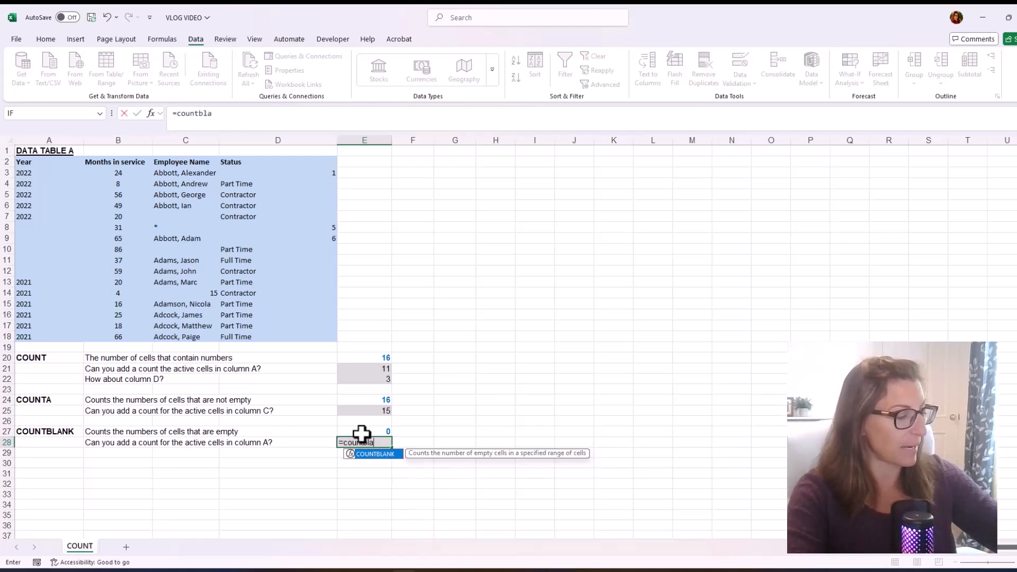
{"action": "type", "text": "nk("}
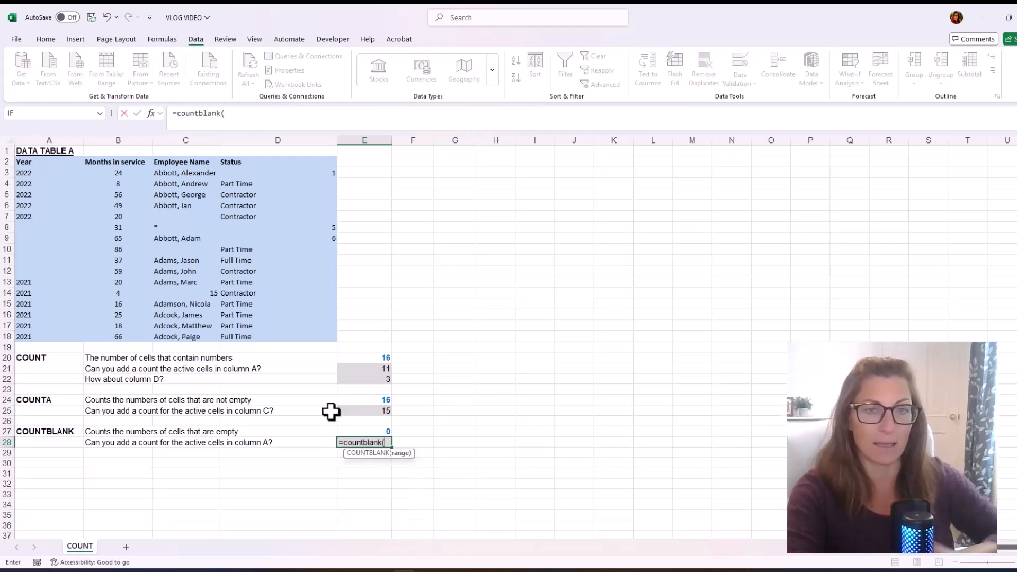
{"action": "left_click_drag", "start_coordinate": [51, 168], "coordinate": [46, 334]}
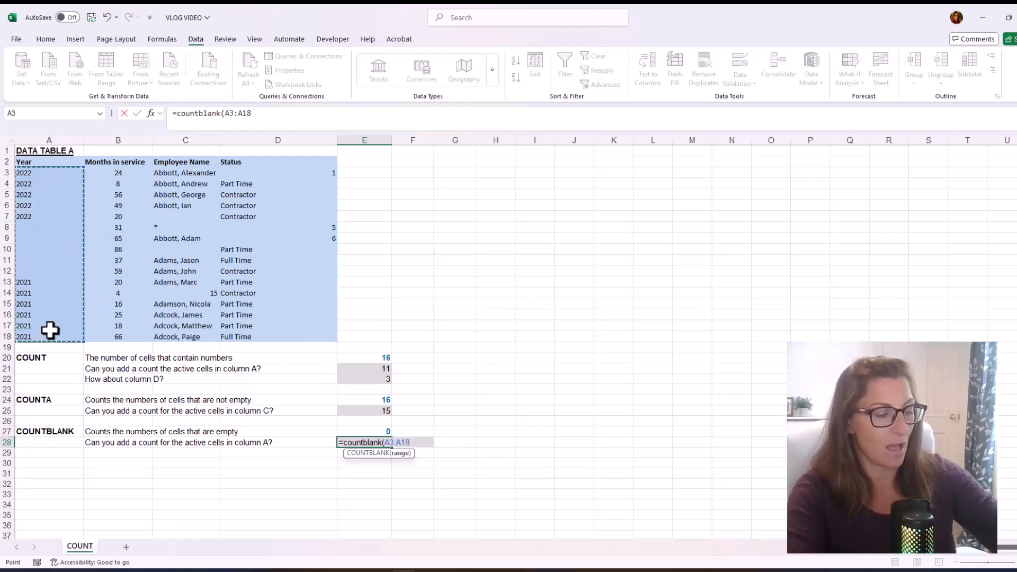
{"action": "key", "text": "Return"}
{"action": "left_click", "coordinate": [352, 444]}
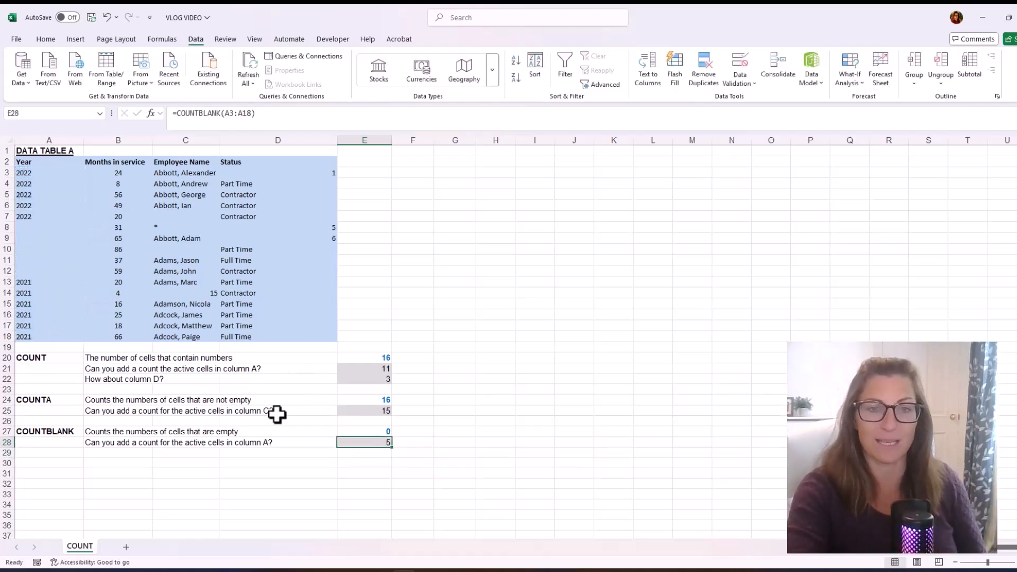
{"action": "left_click_drag", "start_coordinate": [33, 274], "coordinate": [38, 227]}
Step: Clear the years in A16 and A4 and check the COUNTBLANK result in E28
{"action": "left_click", "coordinate": [49, 315]}
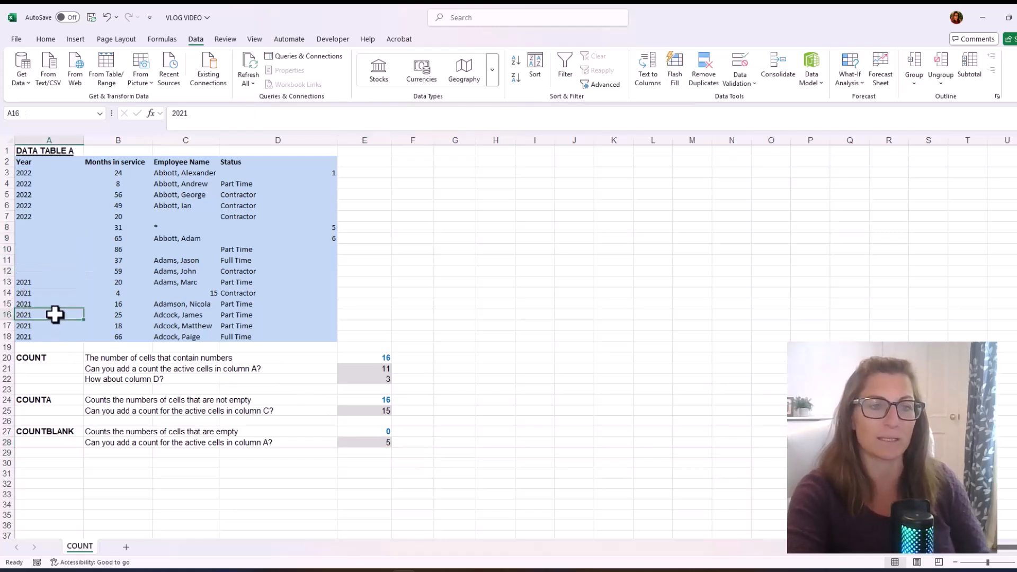
{"action": "key", "text": "Delete"}
{"action": "left_click", "coordinate": [50, 185]}
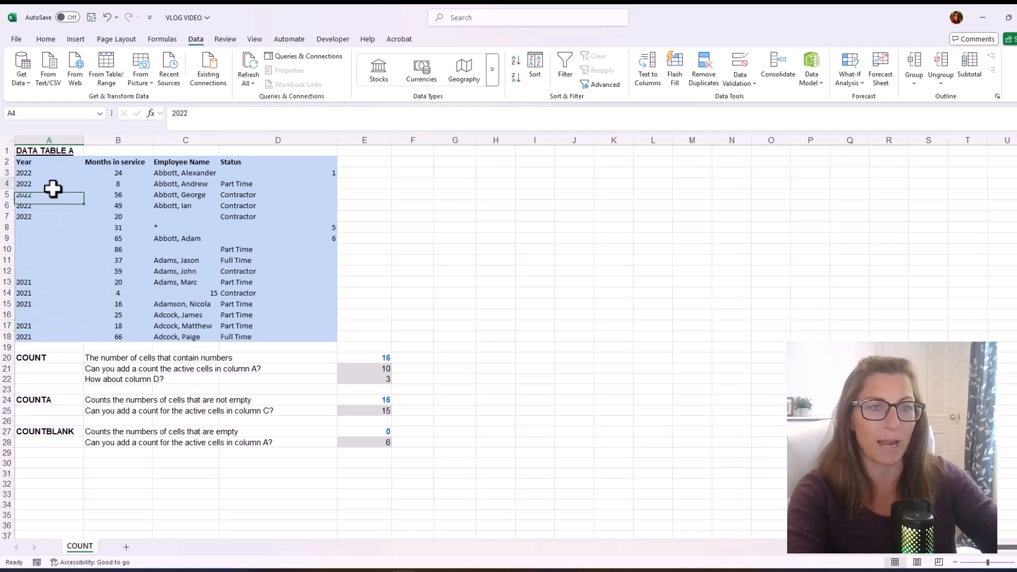
{"action": "key", "text": "Delete"}
{"action": "left_click", "coordinate": [377, 444]}
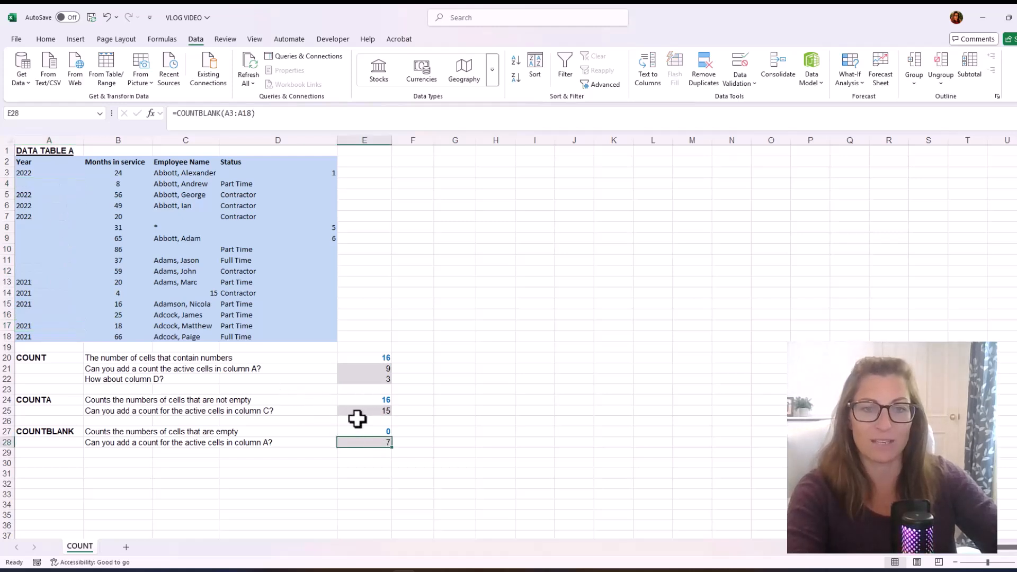
{"action": "left_click", "coordinate": [174, 483]}
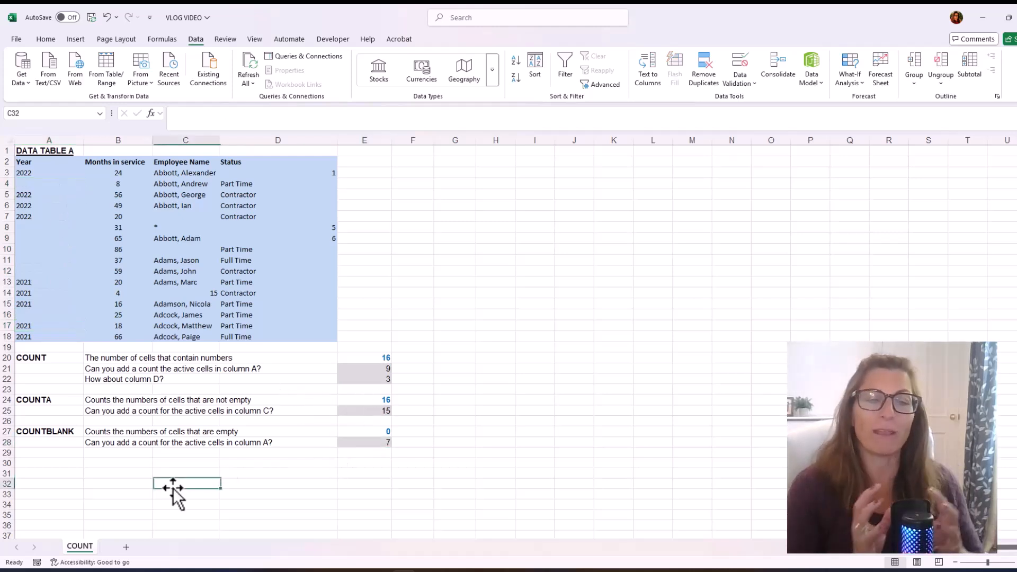